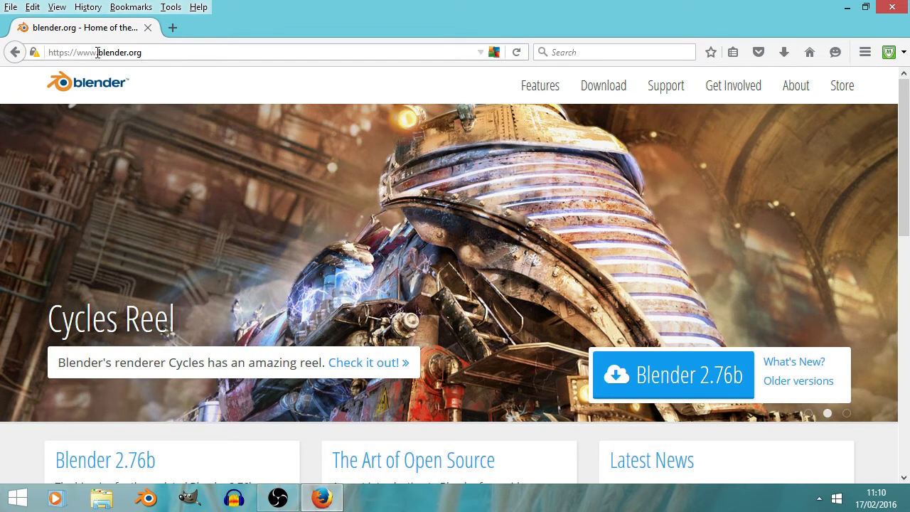
Step: Highlight the blender.org domain name in the address bar
left_click_drag(97, 52, 139, 51)
left_click(155, 54)
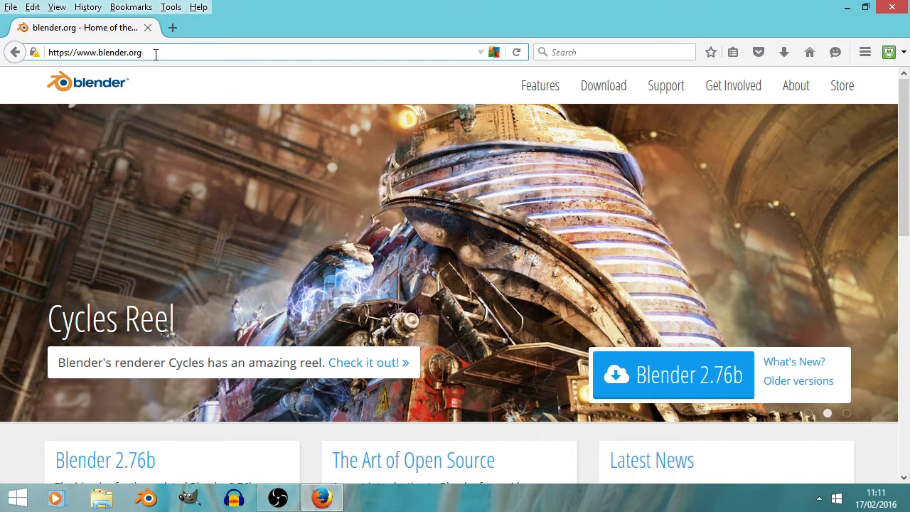
left_click_drag(155, 54, 99, 53)
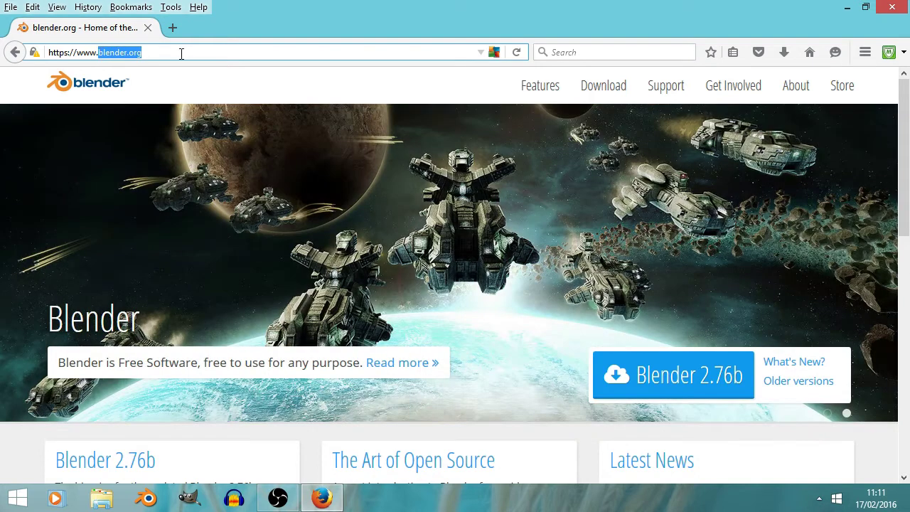
left_click(182, 53)
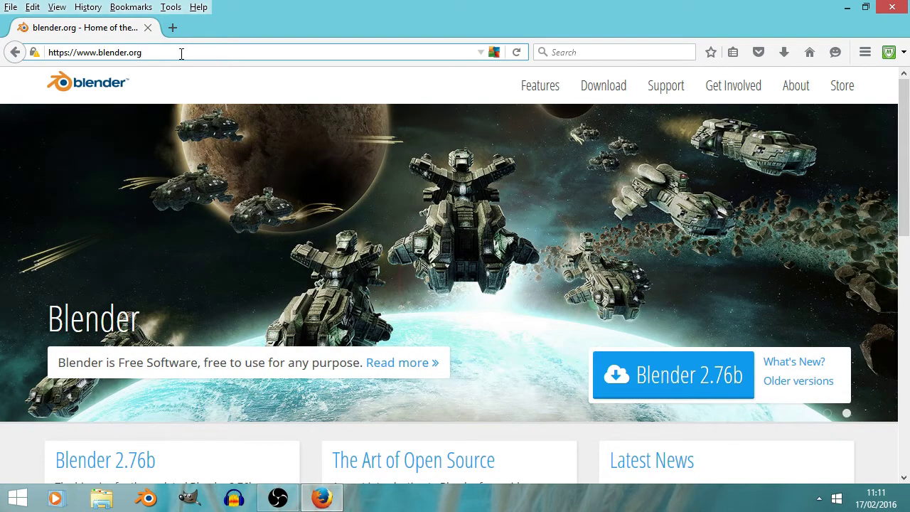
left_click_drag(182, 53, 96, 52)
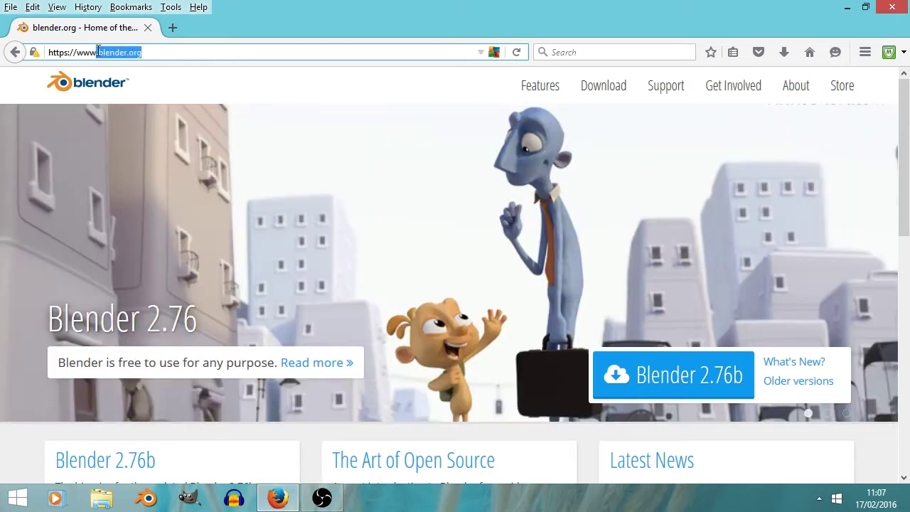
left_click_drag(98, 52, 161, 55)
left_click(161, 55)
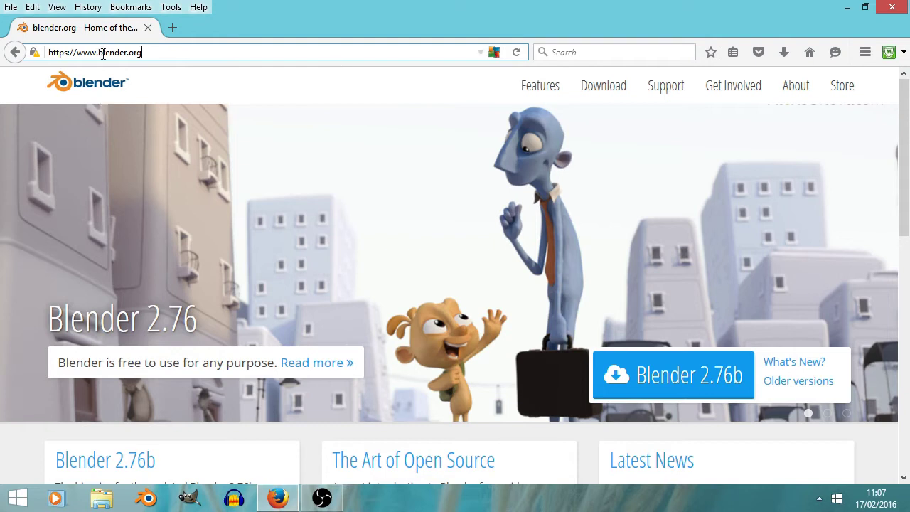
left_click_drag(97, 52, 198, 54)
Step: Open the Blender 2.76b download page and browse its Windows, Mac OS X, Linux and FreeBSD sections
left_click(684, 370)
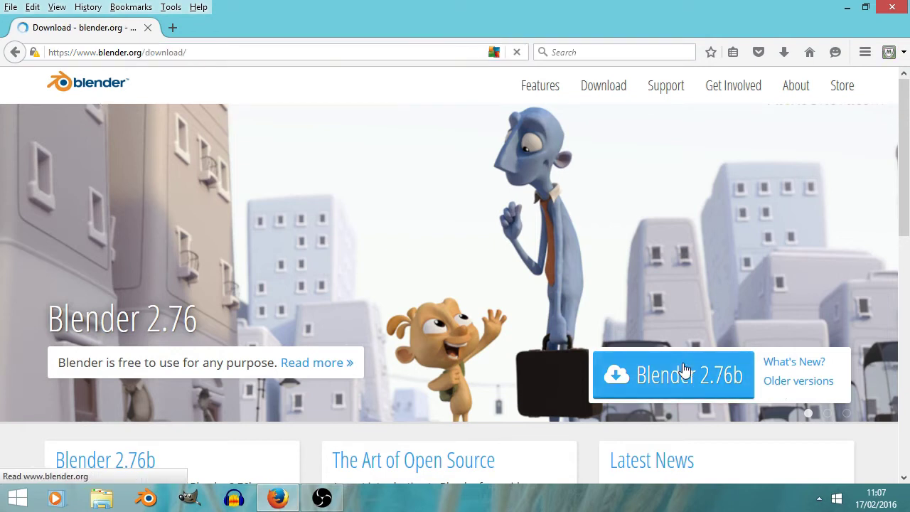
scroll(570, 357, "down", 5)
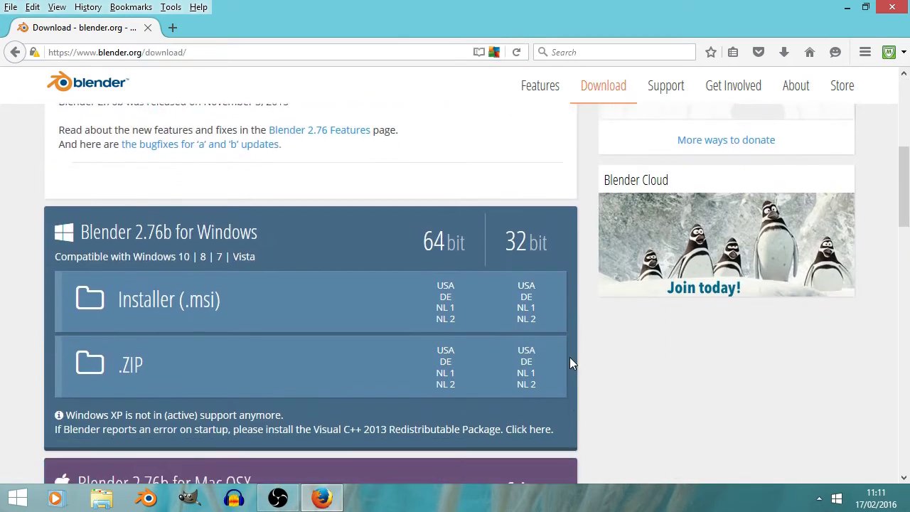
scroll(569, 362, "down", 2)
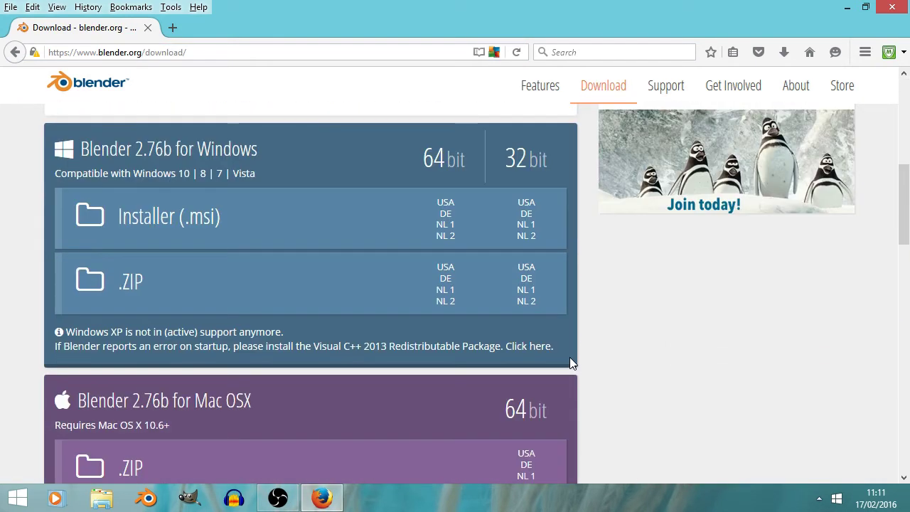
scroll(570, 363, "down", 5)
scroll(570, 363, "down", 2)
scroll(570, 363, "down", 1)
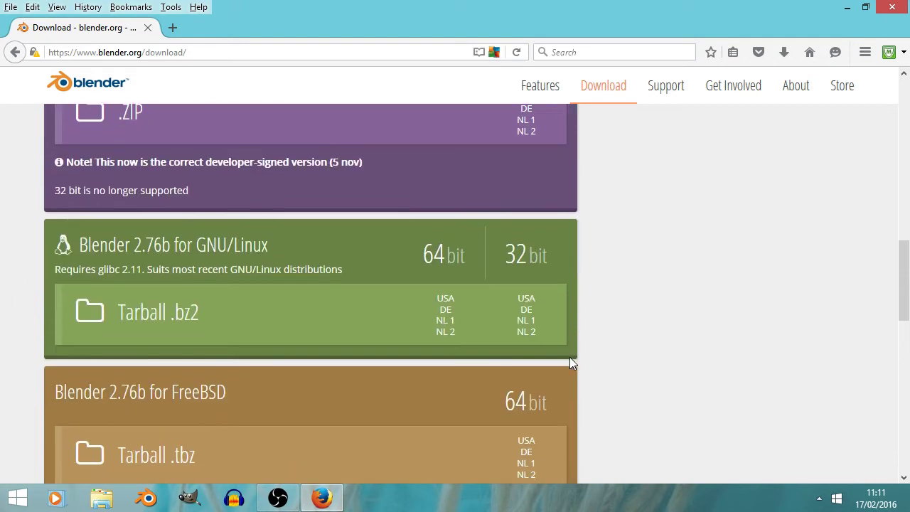
scroll(570, 363, "up", 3)
scroll(569, 363, "up", 1)
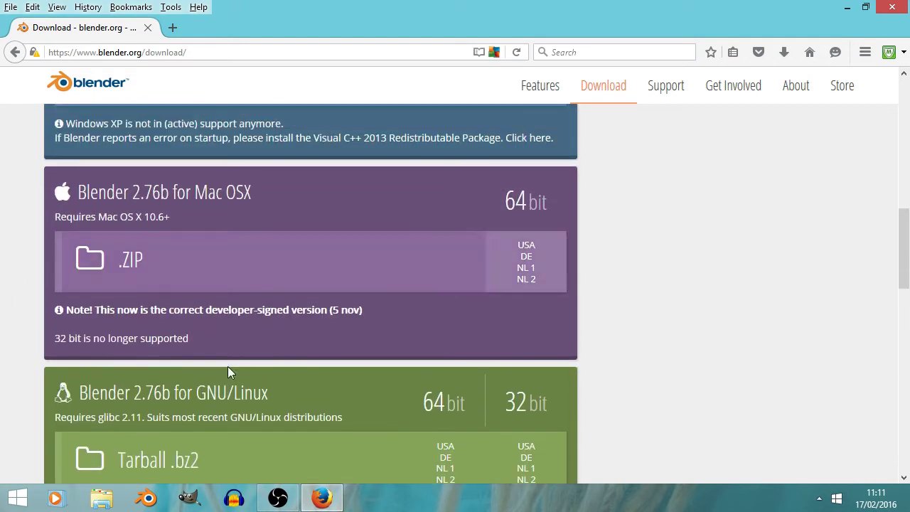
scroll(228, 425, "up", 3)
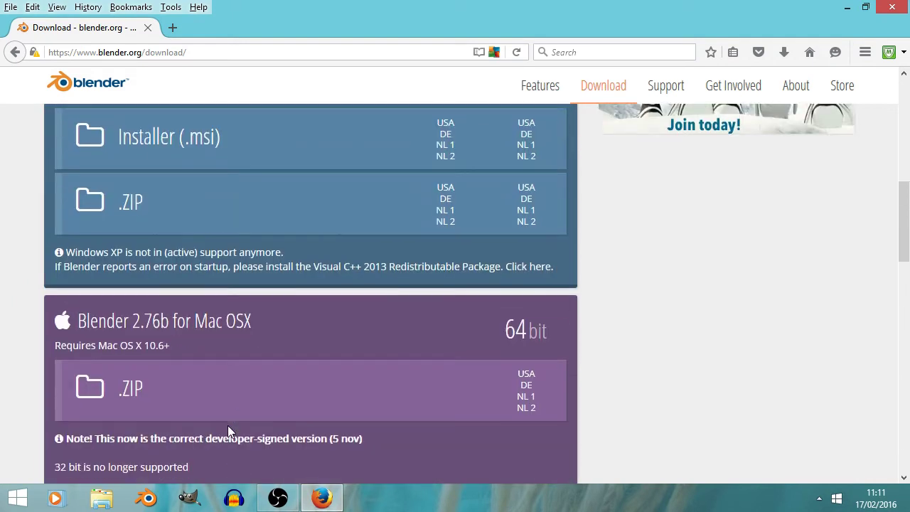
scroll(227, 425, "down", 4)
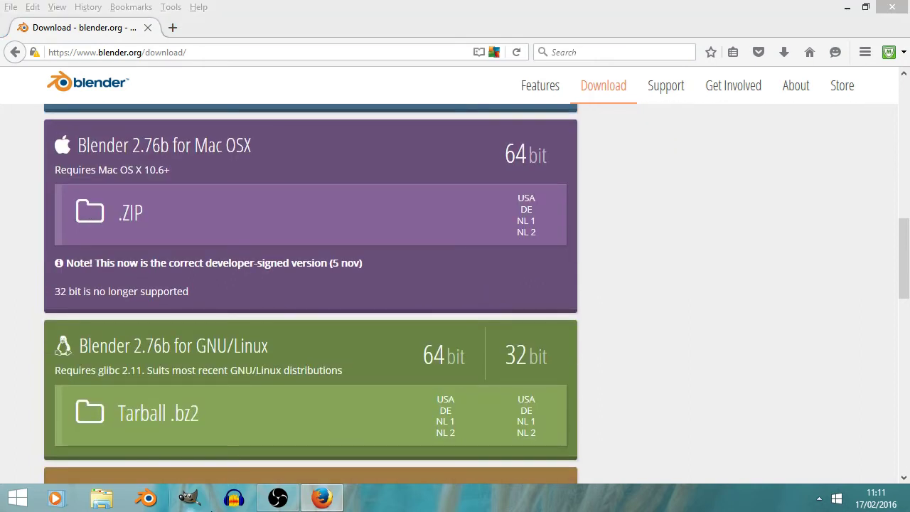
left_click(566, 220)
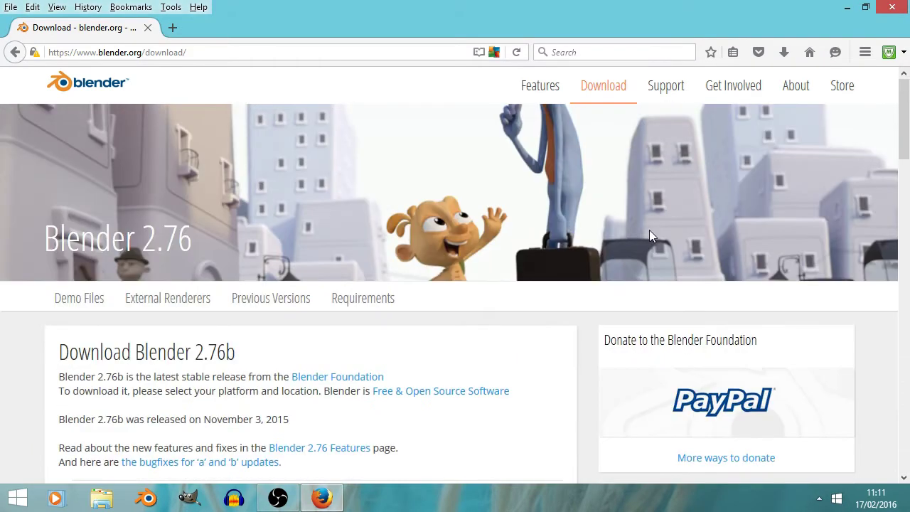
left_click_drag(905, 132, 902, 192)
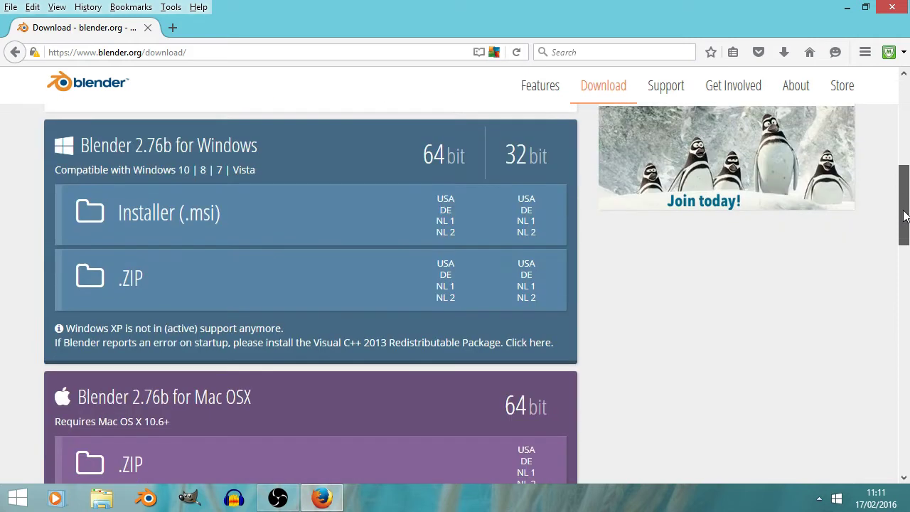
Step: Return to the Windows 2.76b section and zoom the page out one step with Ctrl+minus
left_click_drag(902, 266, 904, 313)
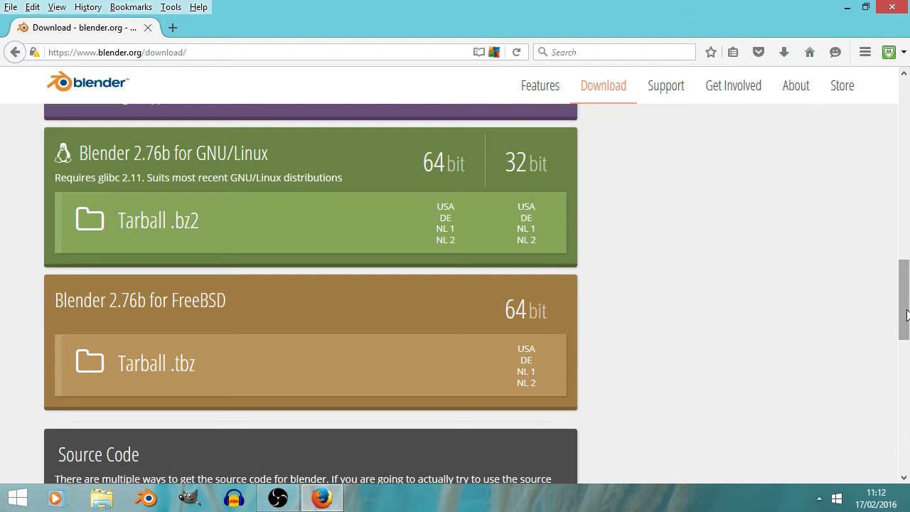
scroll(907, 315, "up", 1)
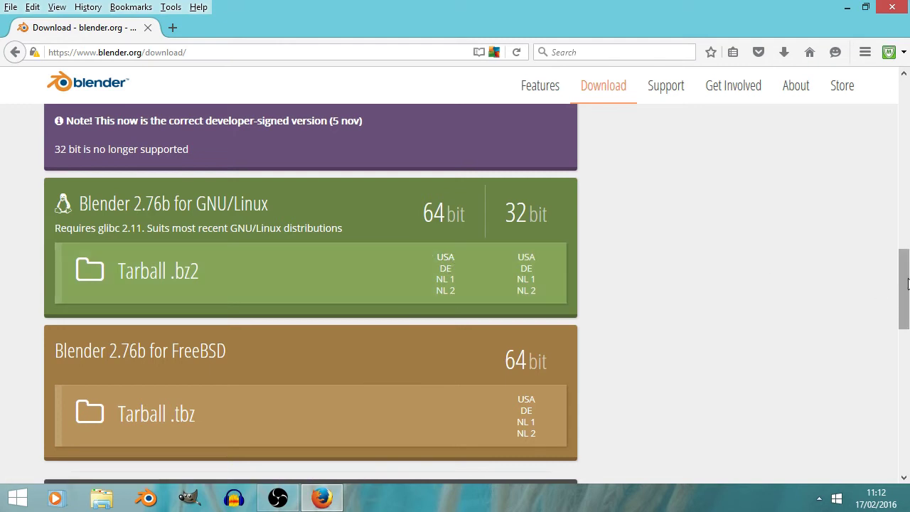
left_click_drag(907, 283, 905, 255)
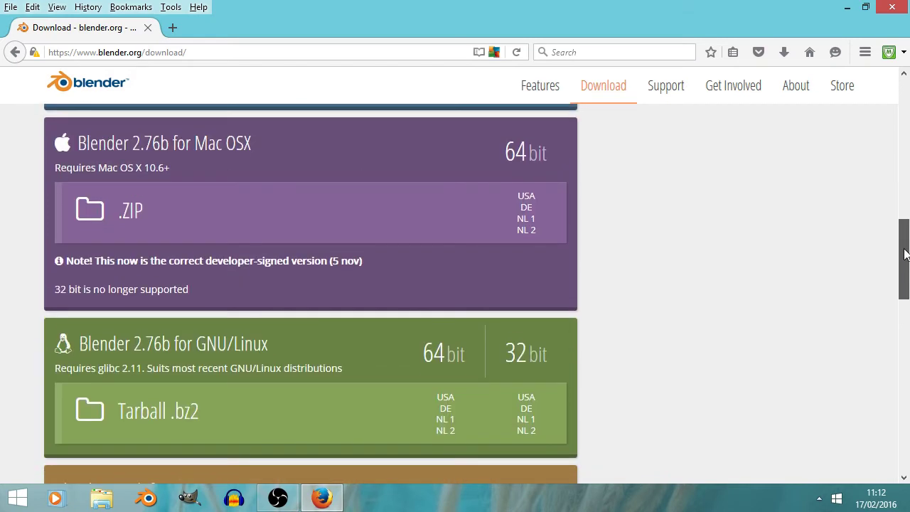
left_click_drag(905, 255, 905, 255)
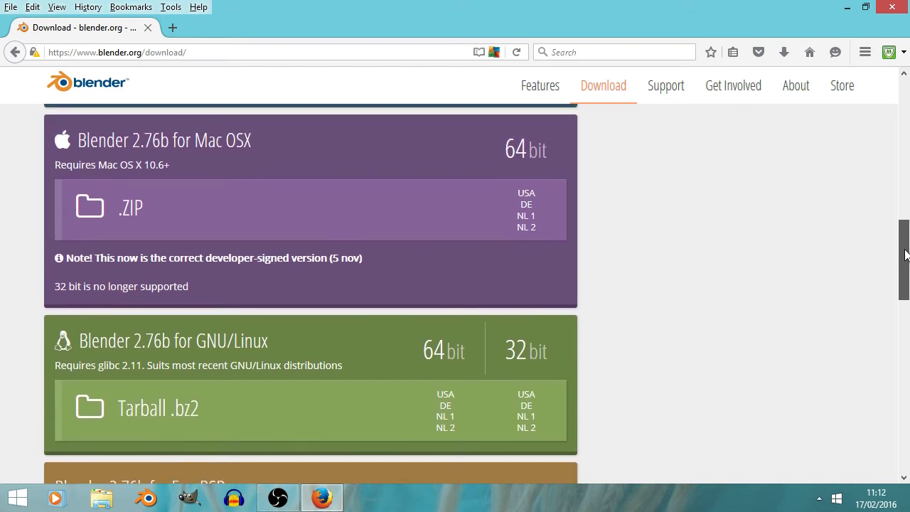
left_click_drag(905, 254, 906, 183)
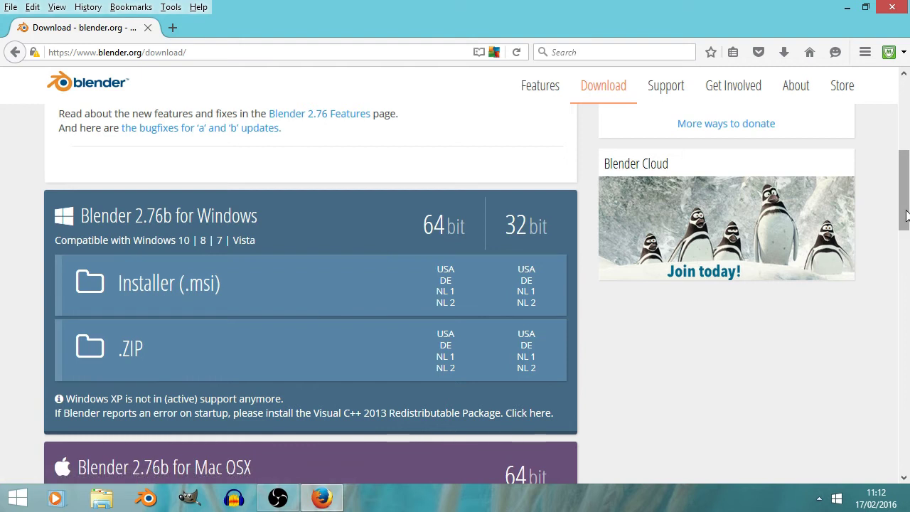
key("ctrl+minus")
left_click_drag(904, 215, 904, 223)
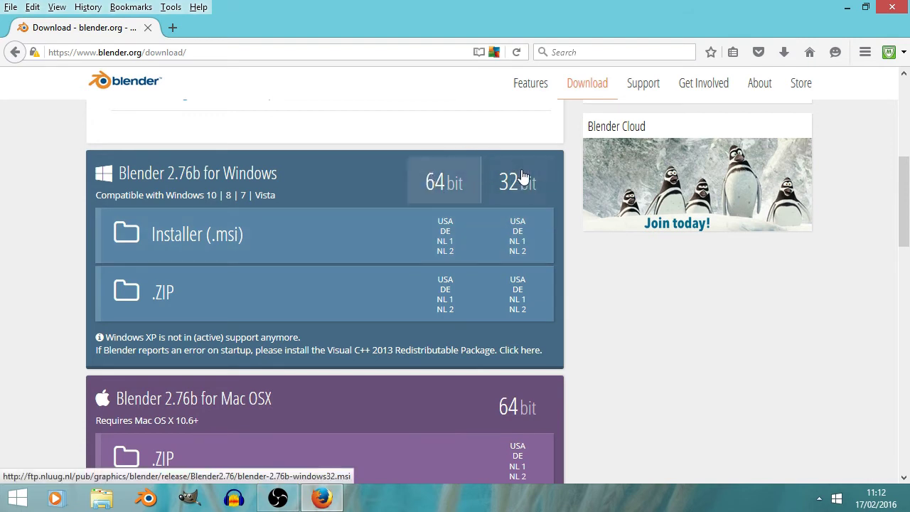
Step: Check This PC's Properties to confirm a 64-bit Windows system type, then close it
left_click(117, 502)
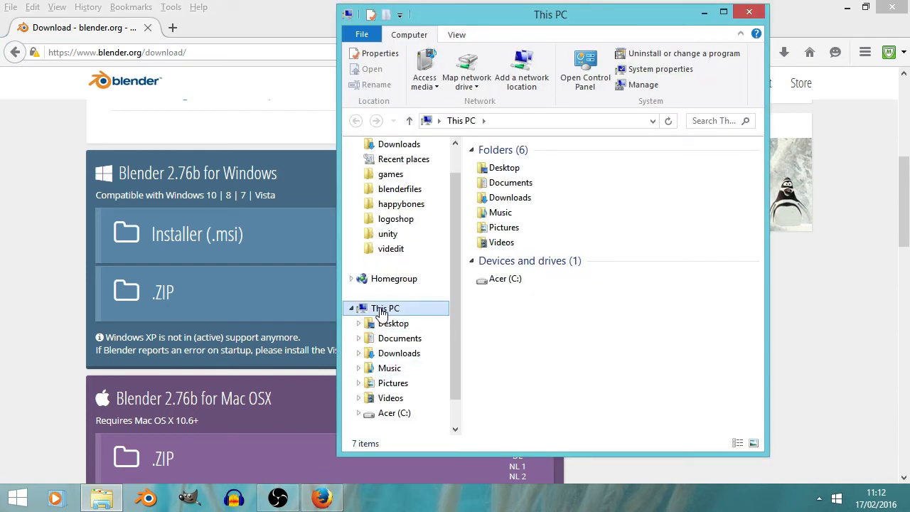
right_click(383, 315)
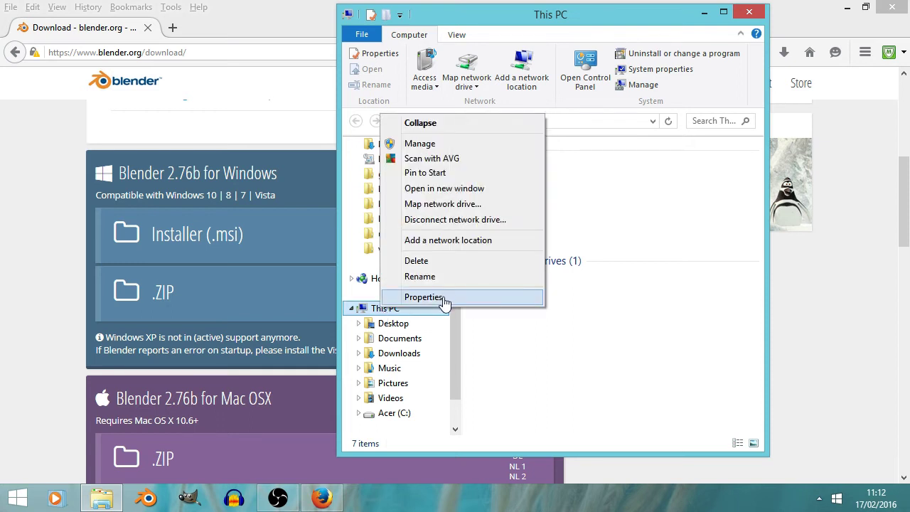
left_click(528, 378)
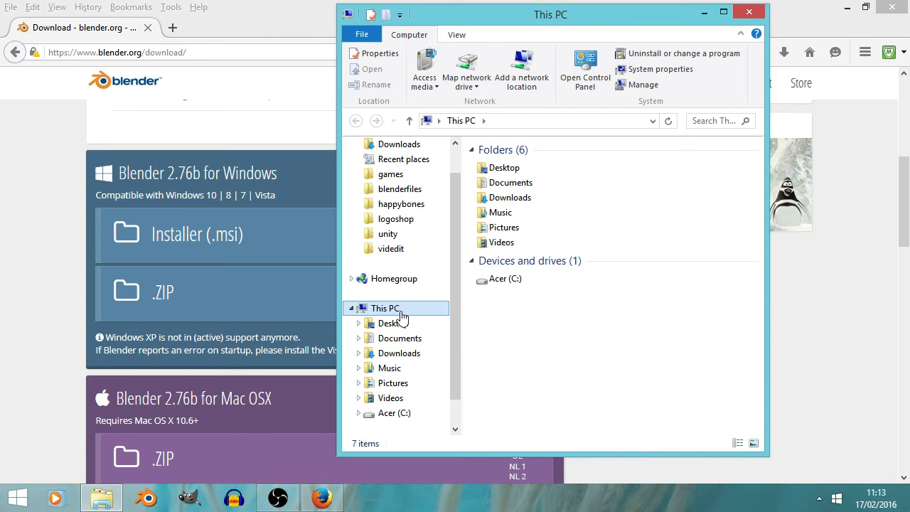
right_click(401, 315)
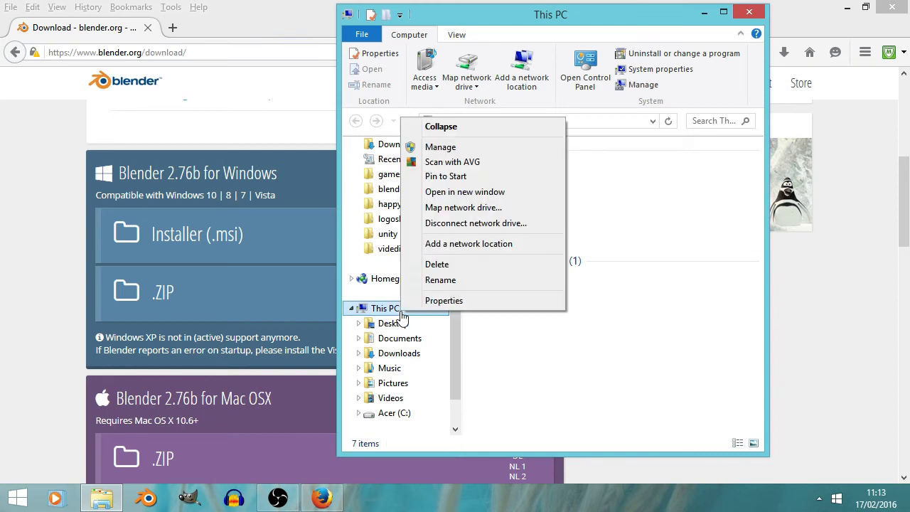
left_click(464, 302)
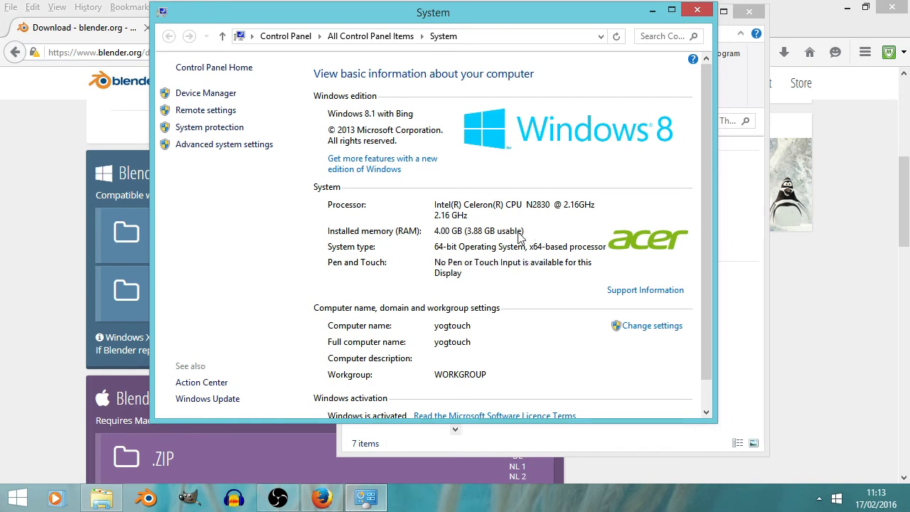
left_click(695, 11)
Step: Back in Firefox, download the 64-bit Installer (.msi) from the NL 2 mirror
left_click(183, 143)
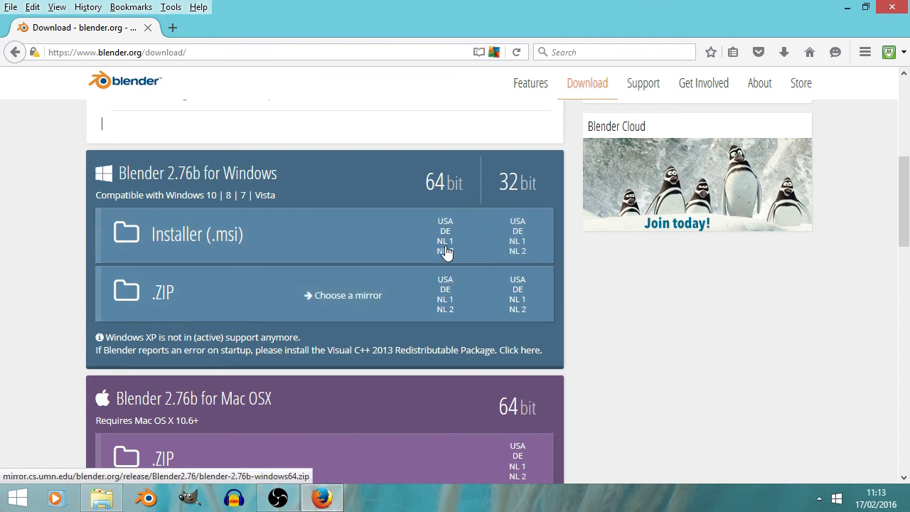
left_click(439, 263)
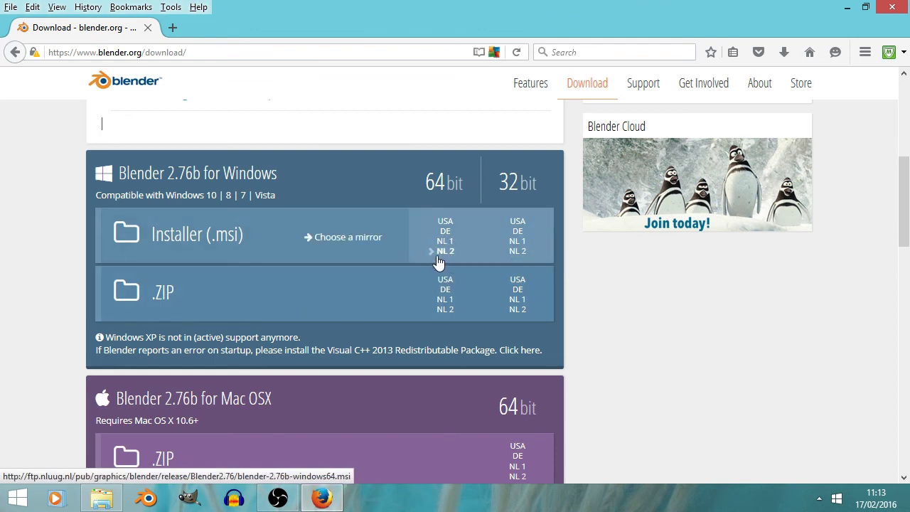